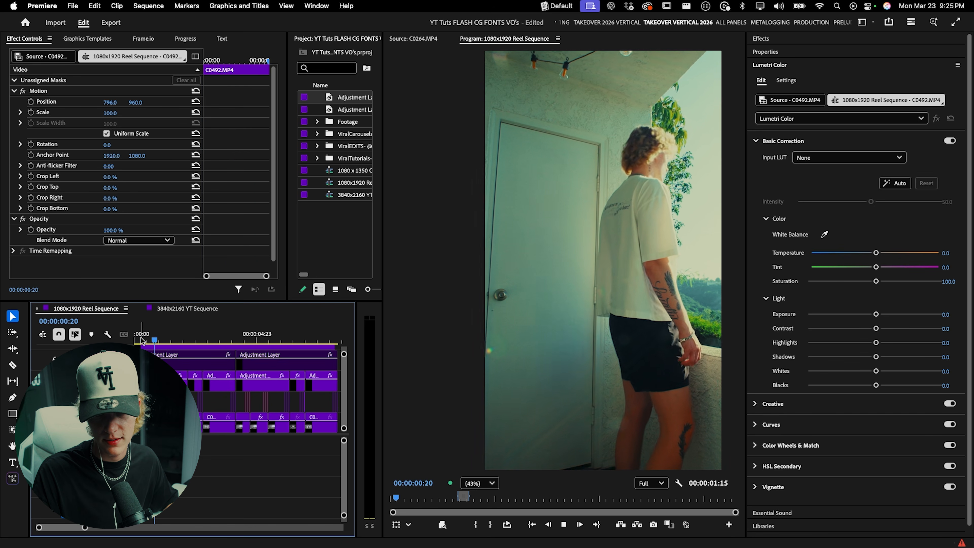
Move the second C0492.MP4 clip, starting at the 00:00:10:10 cut, up to the video track above.
key("space")
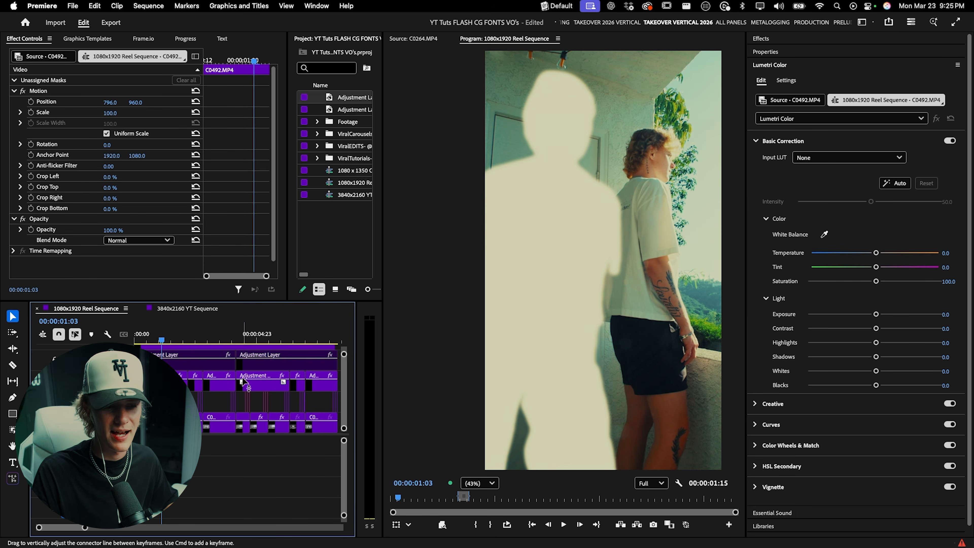
key("minus")
key("minus")
left_click(247, 342)
key("equal")
key("equal")
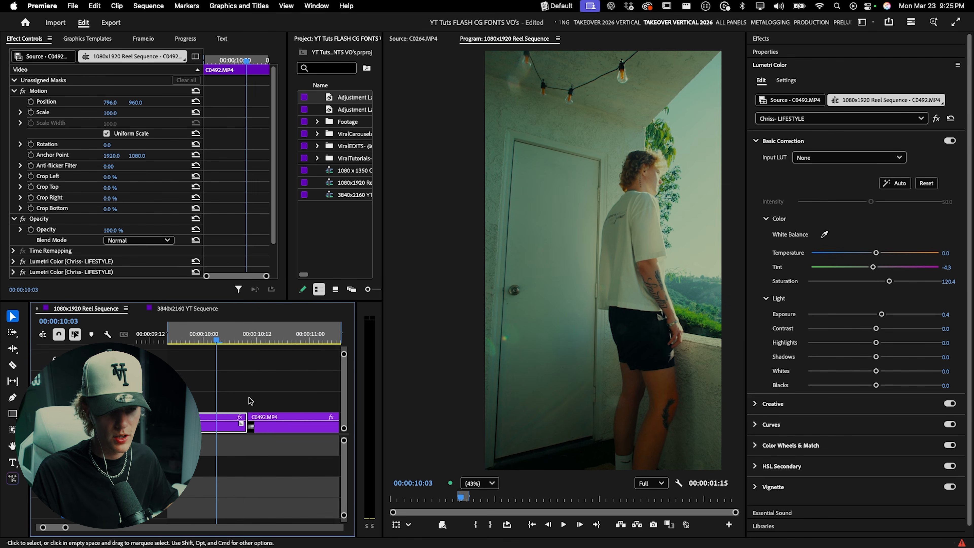
left_click(248, 340)
left_click_drag(259, 414, 260, 409)
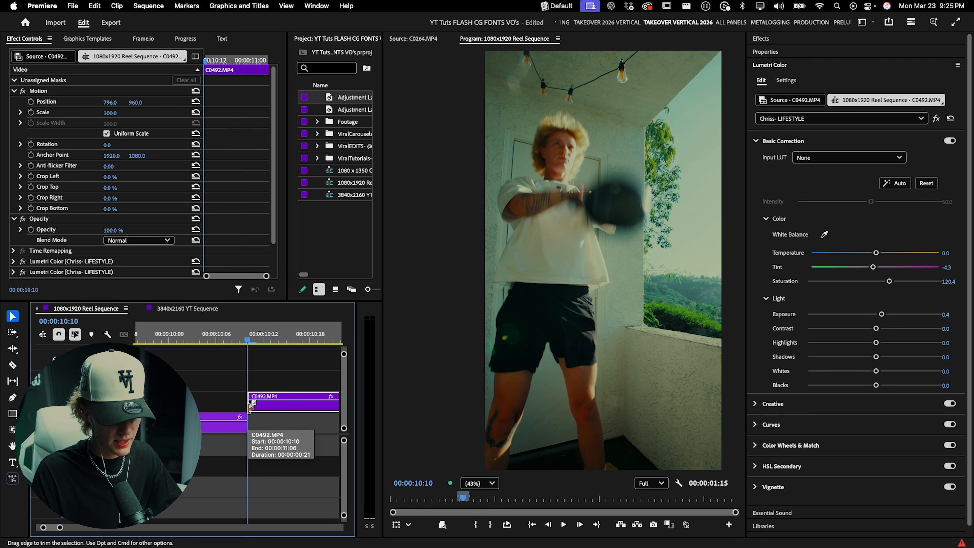
Extend the raised clip's start to 00:00:10:04, keeping only the six frames before the cut there and returning the remainder to the lower track.
key("Left")
key("Left")
key("Left")
key("Left")
key("Left")
key("Left")
left_click_drag(250, 408, 252, 429)
key("c")
key("v")
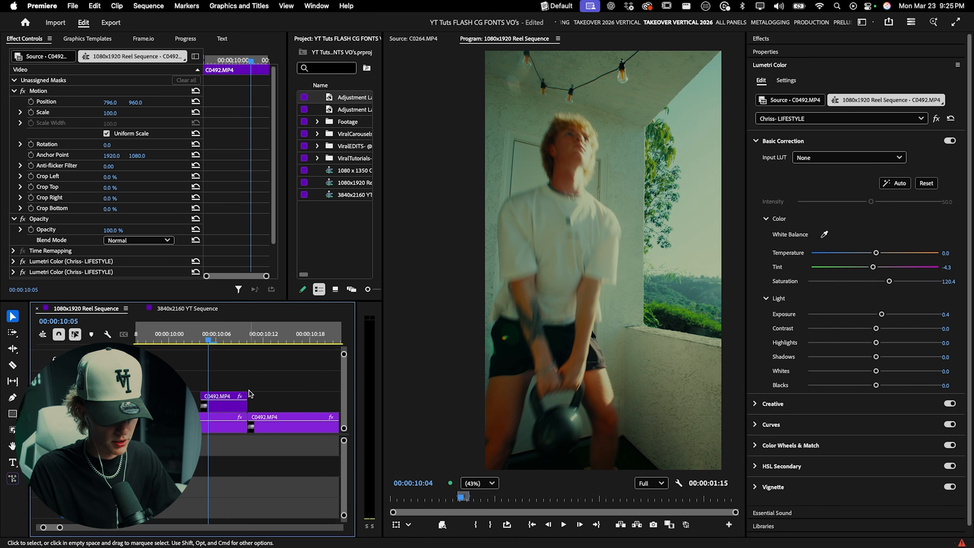
Create an object mask on the short upper clip covering the man in front, and add the kettlebell to the selection.
key("space")
key("space")
left_click(236, 409)
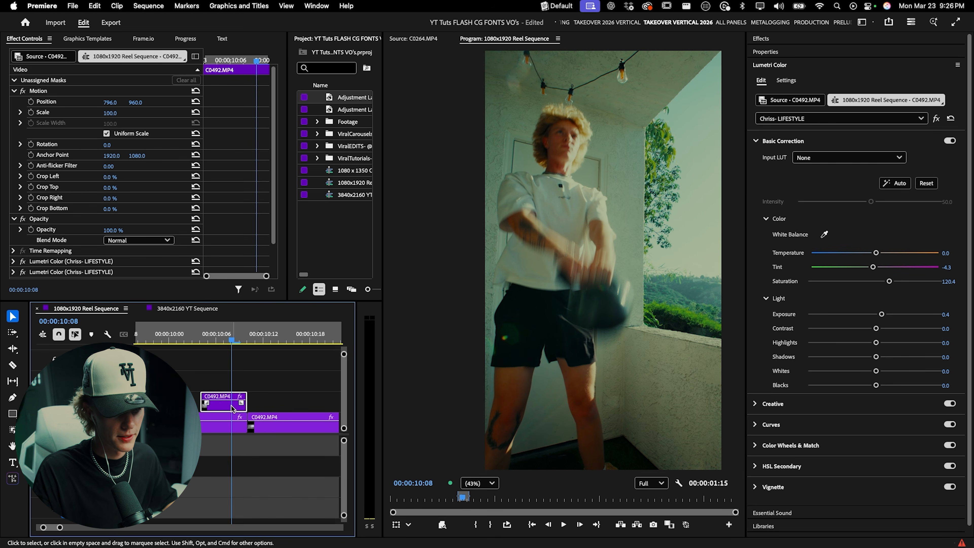
key("shift+super+e")
key("shift+super+e")
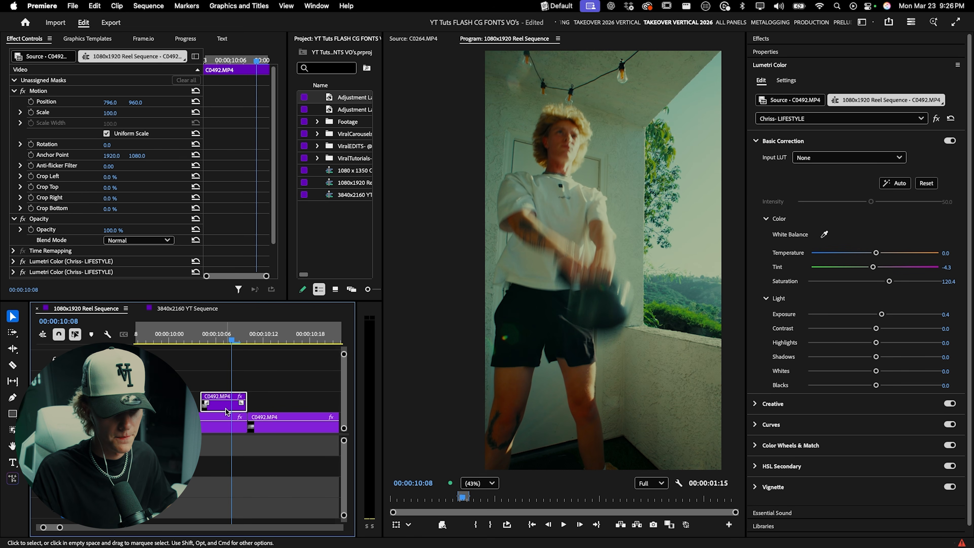
left_click(13, 431)
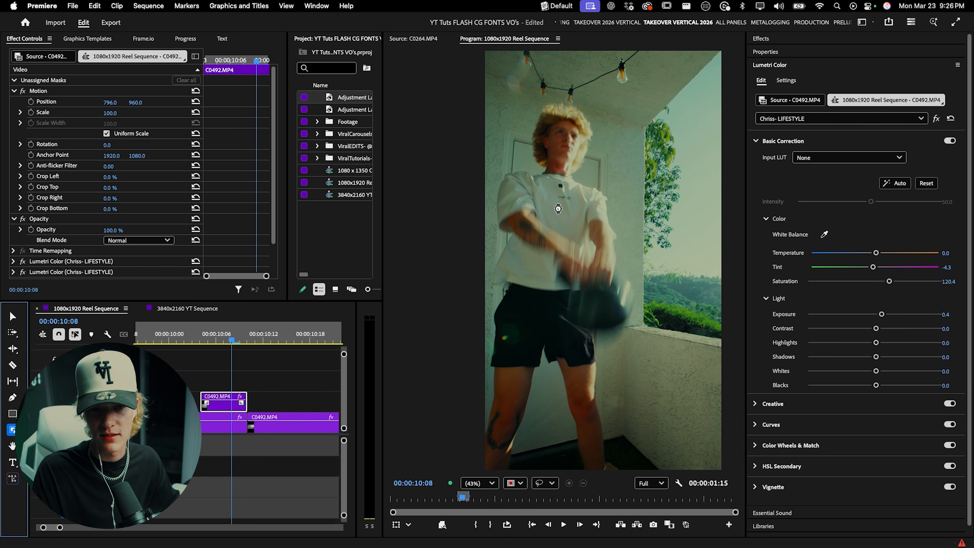
left_click(557, 151)
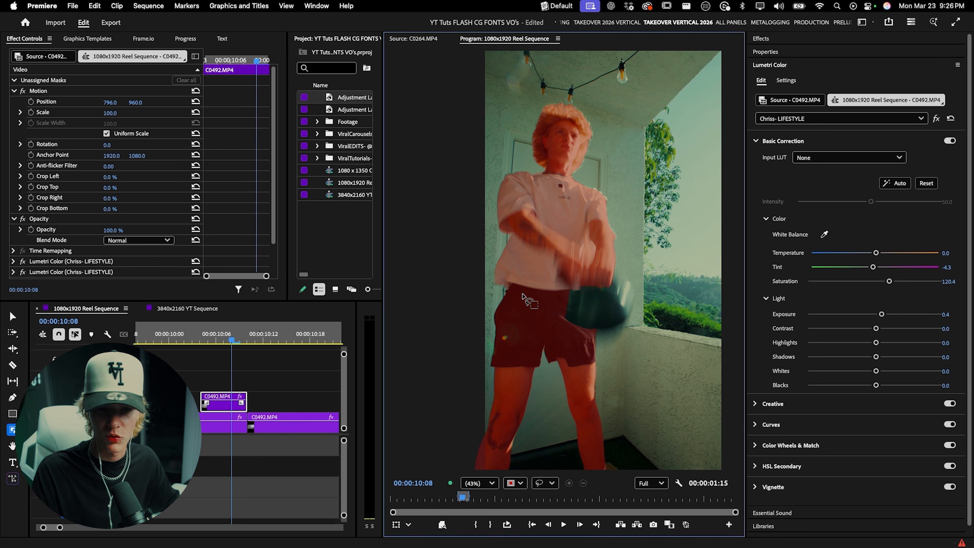
left_click_drag(610, 282, 611, 337)
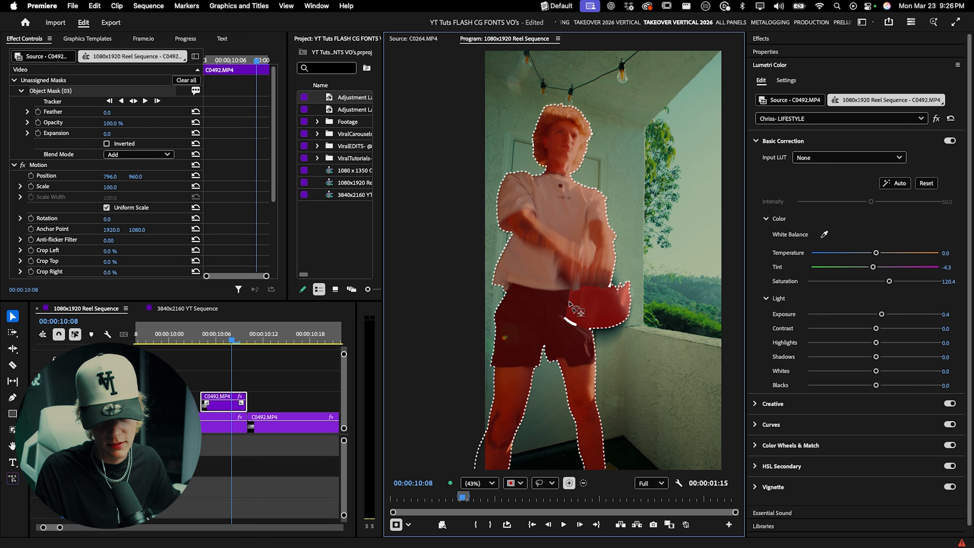
Track the object mask through the short upper clip and change it to an opacity mask.
left_click(133, 101)
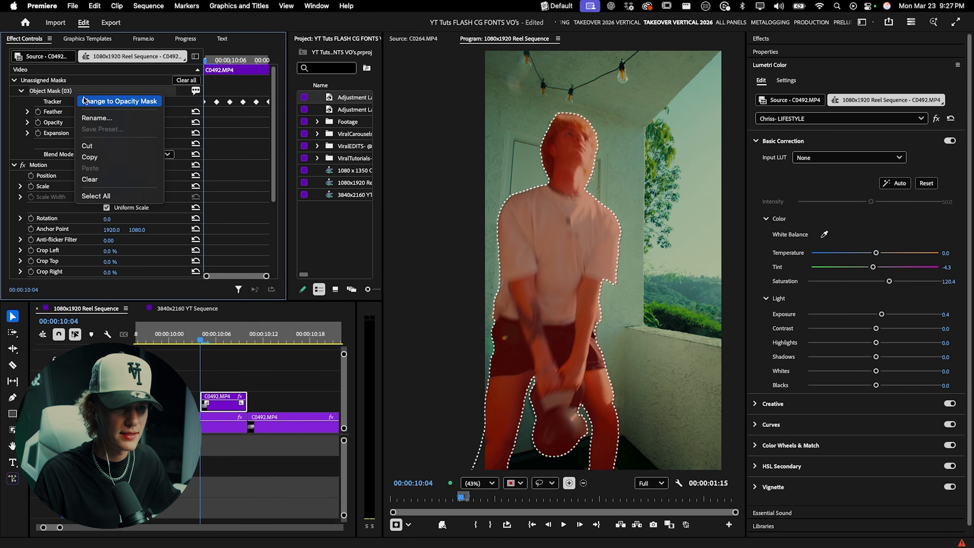
left_click(107, 101)
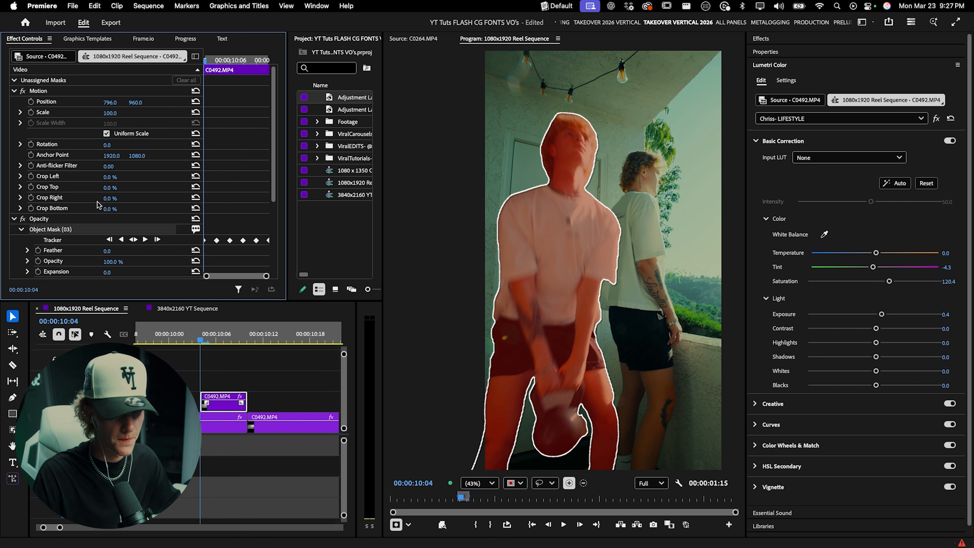
Enable loop playback and preview the masked figure overlapping the first clip.
key("space")
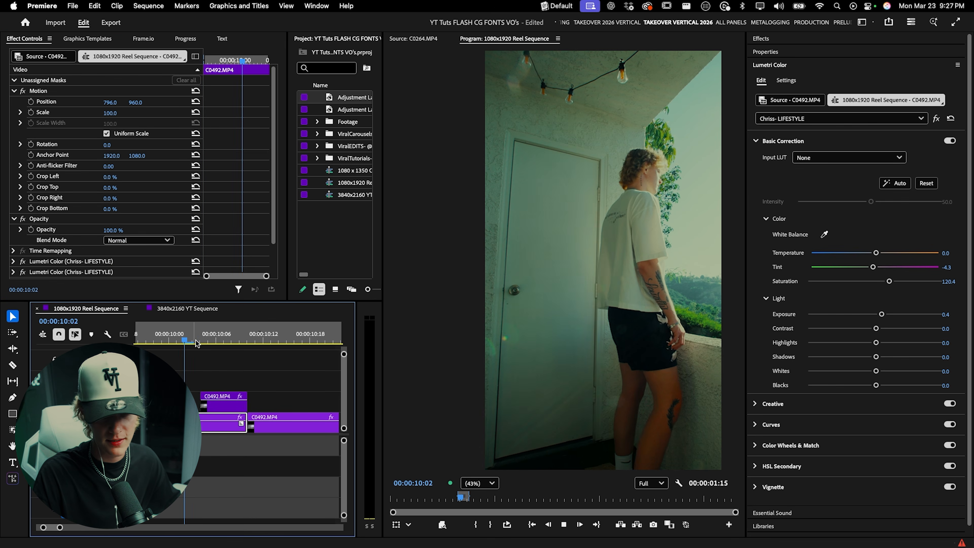
scroll(189, 357, "down", 5)
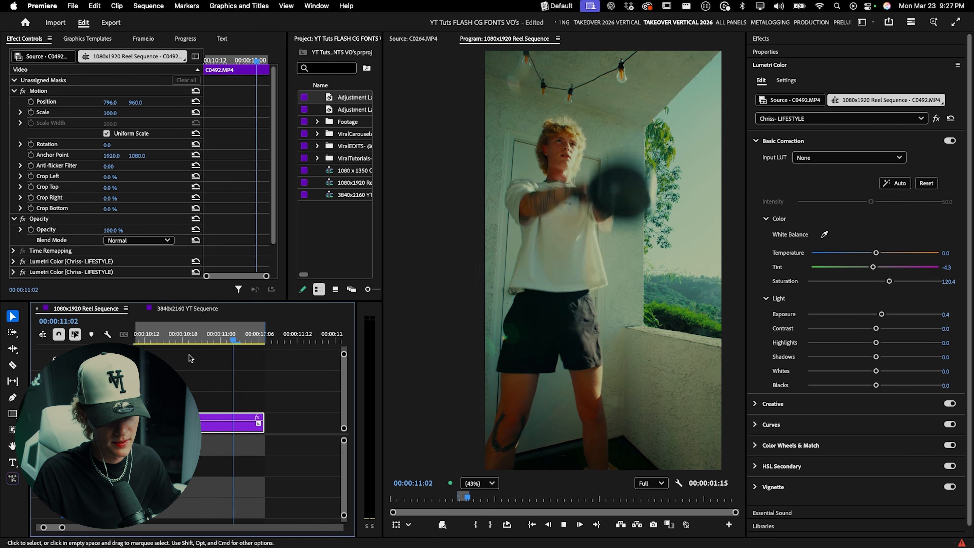
key("space")
left_click(506, 525)
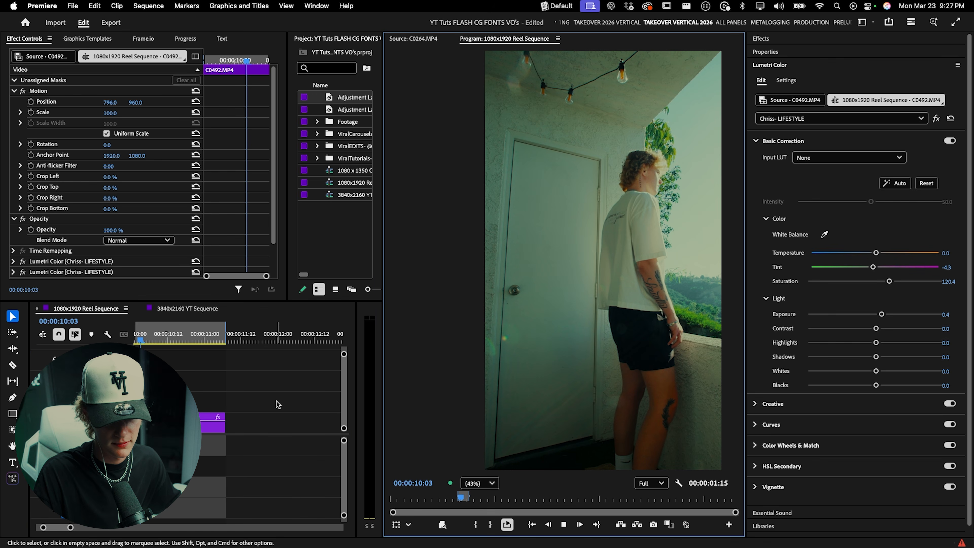
scroll(151, 339, "down", 2)
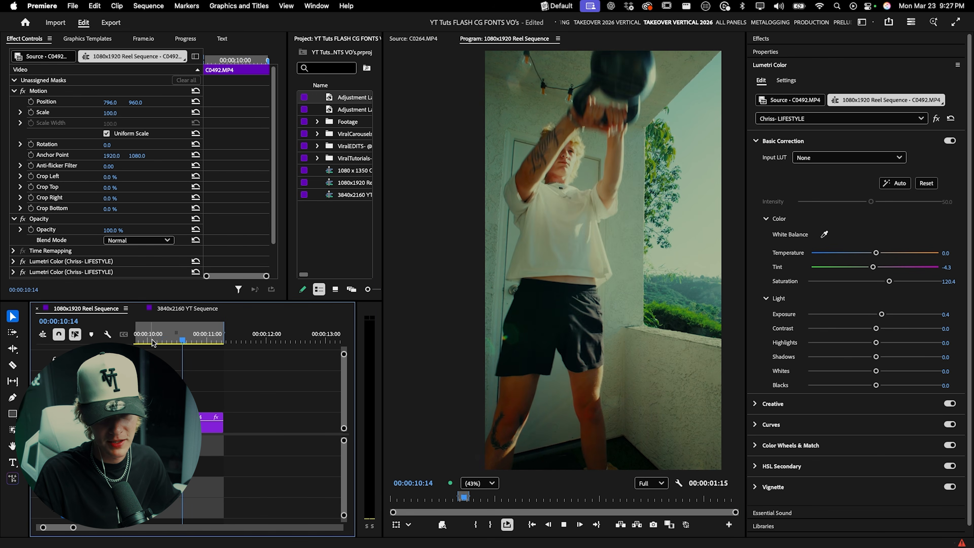
key("space")
left_click(160, 339)
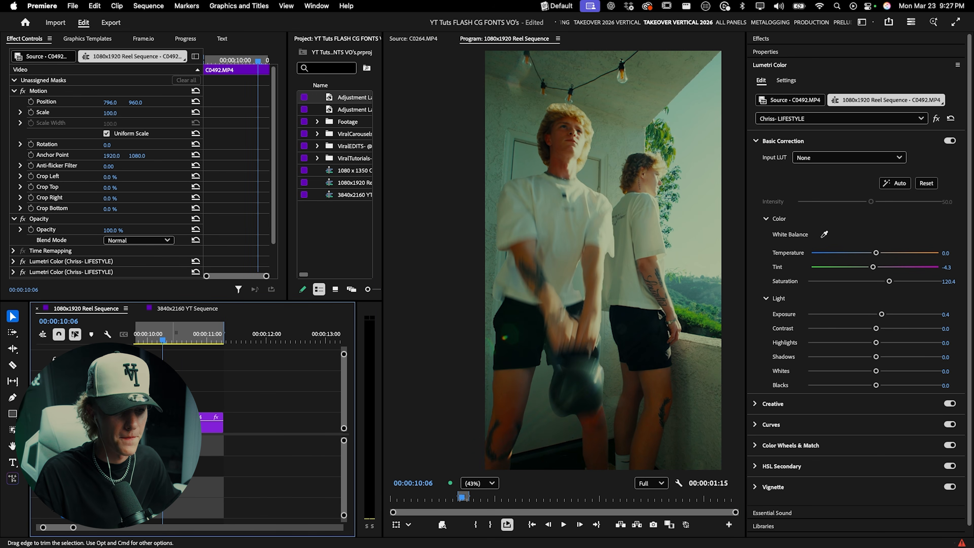
Apply the ViralFX- White Flash In preset from the Viral FX Pack's Layer Effects to the short upper clip.
scroll(148, 339, "up", 3)
left_click(761, 39)
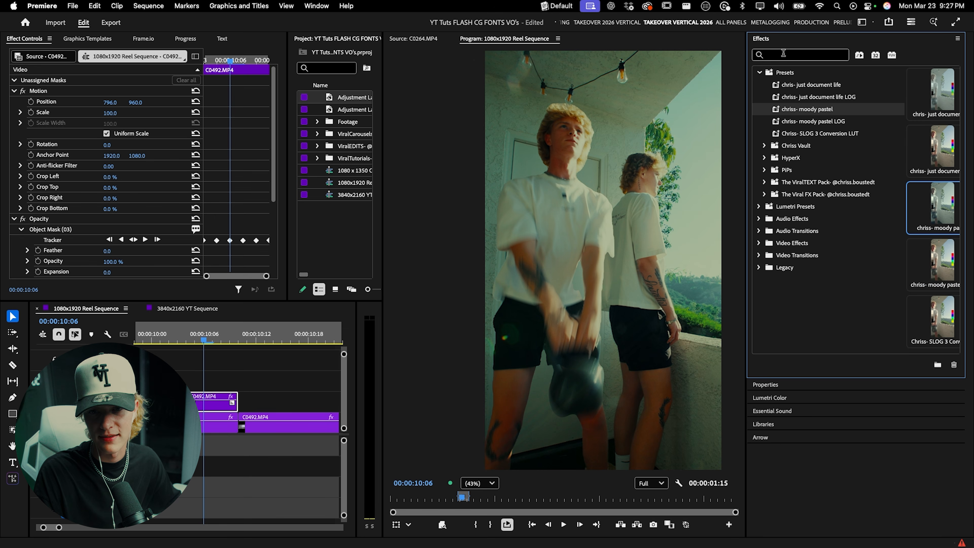
left_click(760, 73)
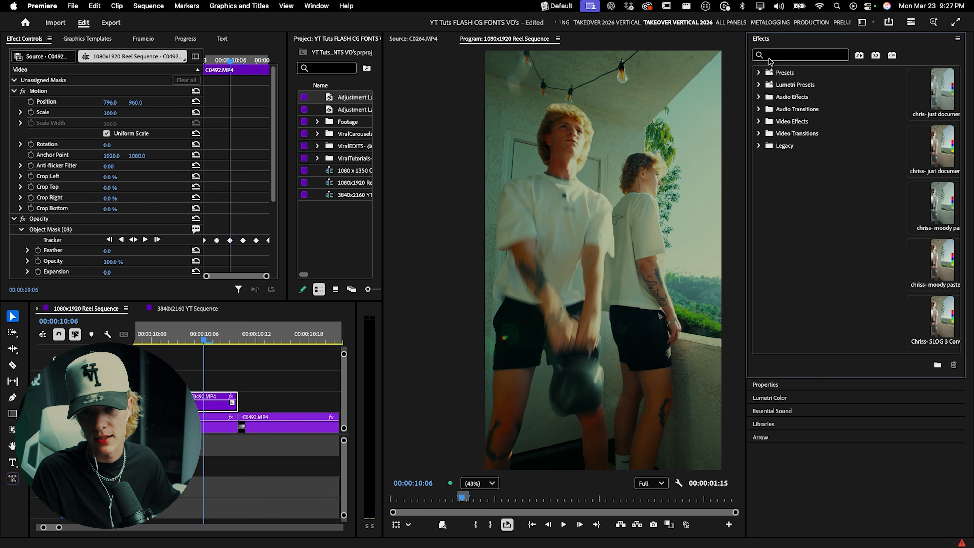
left_click(759, 73)
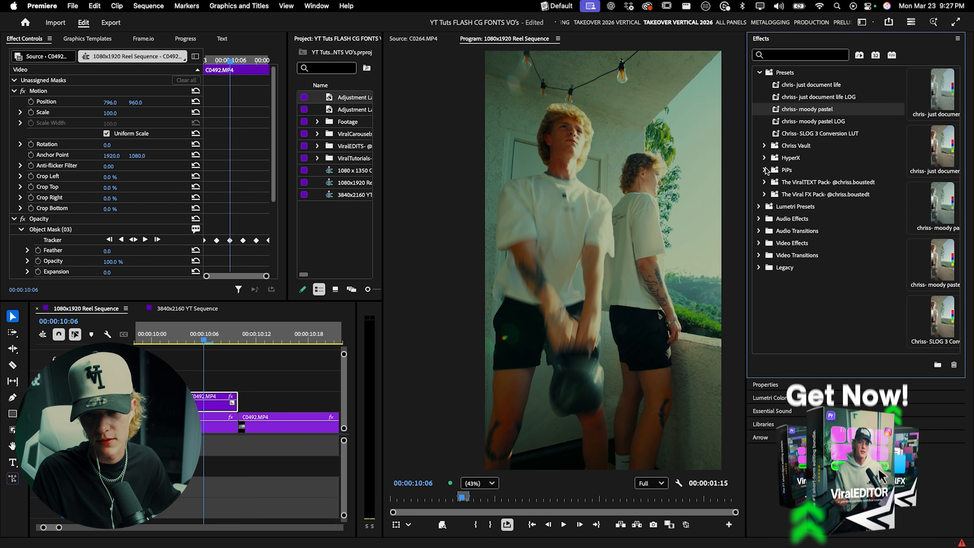
left_click(764, 194)
left_click(769, 316)
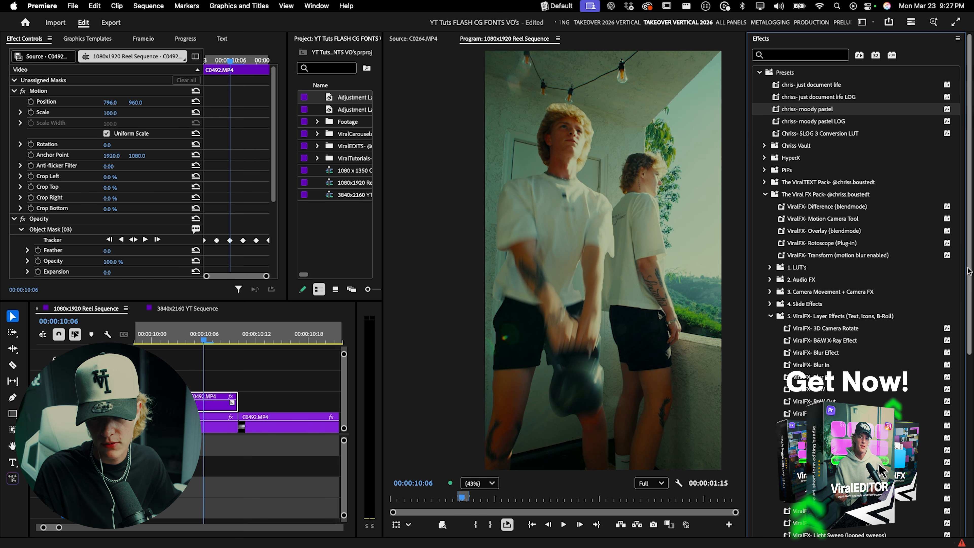
scroll(771, 316, "down", 5)
left_click_drag(819, 440, 215, 400)
scroll(244, 227, "down", 5)
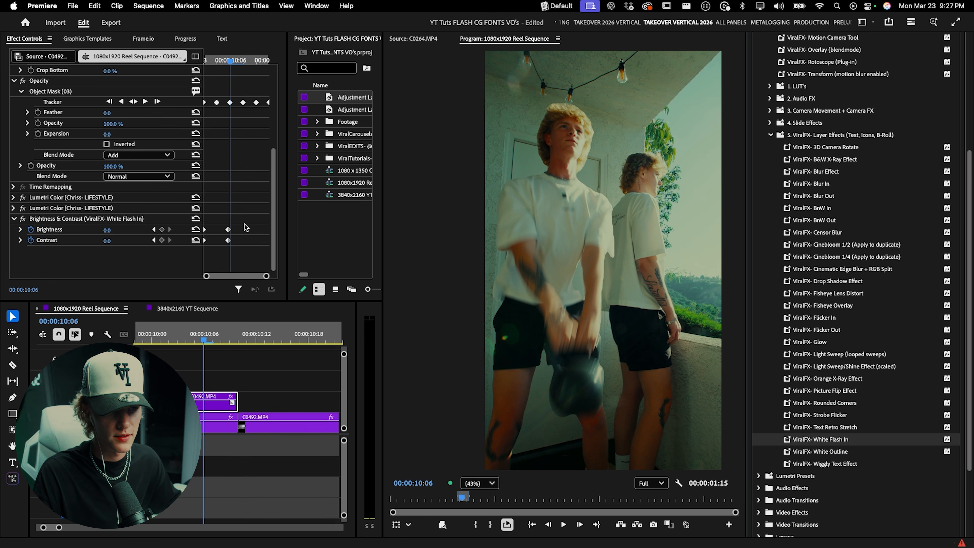
Search the effects for "bright" and locate the Brightness & Contrast effect that the flash preset uses.
left_click(74, 221)
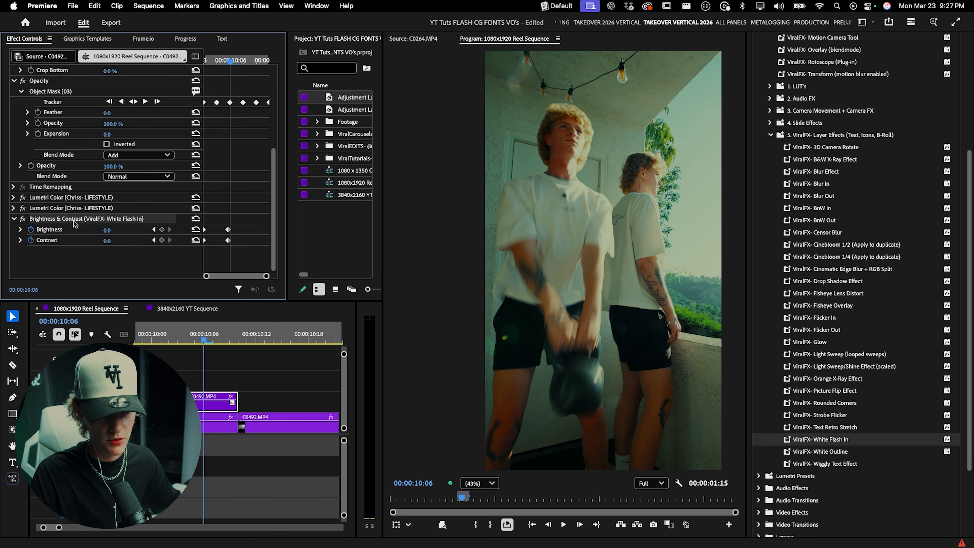
scroll(953, 276, "up", 10)
left_click(802, 55)
type("bright")
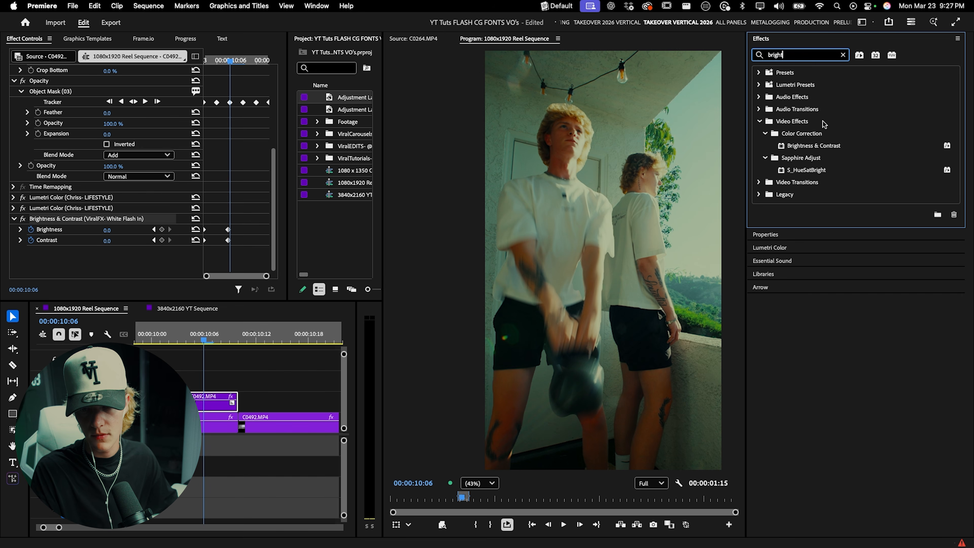
left_click(809, 145)
Remove the flash effect's ending keyframes so Brightness stays at 100 and Contrast at -100, and play back the white silhouette.
left_click_drag(230, 60, 200, 83)
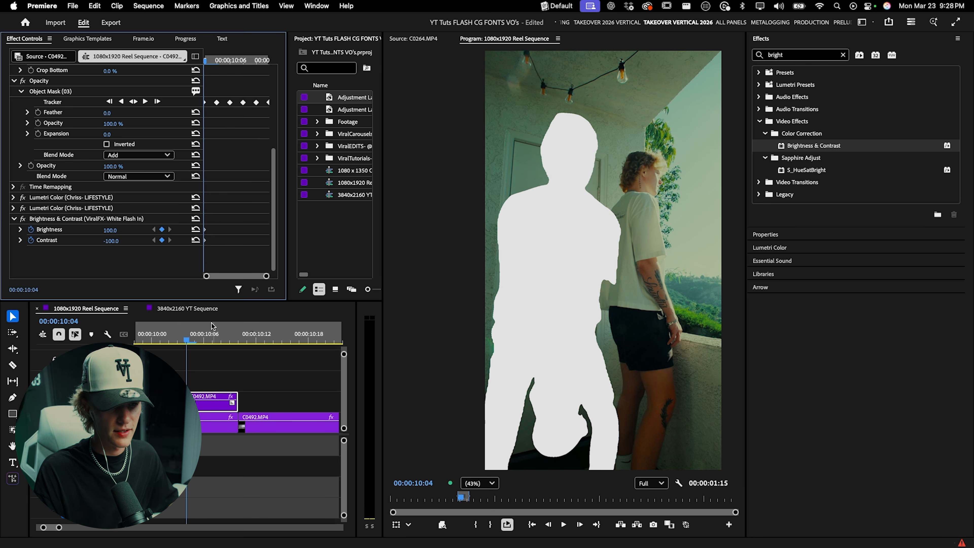
left_click(147, 336)
key("space")
left_click(165, 332)
key("space")
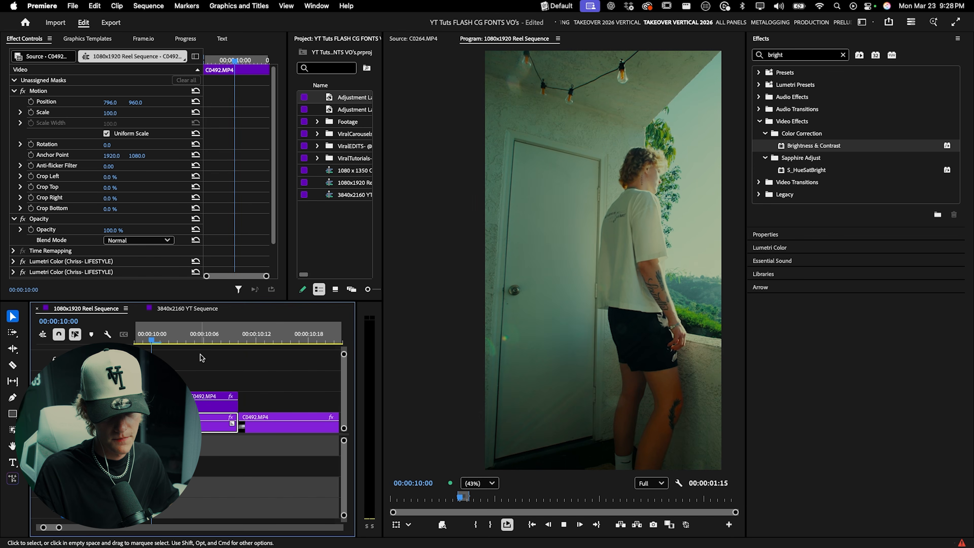
Set the upper clip's object mask feather to 25 and its expansion to 0.
left_click(204, 338)
left_click(222, 401)
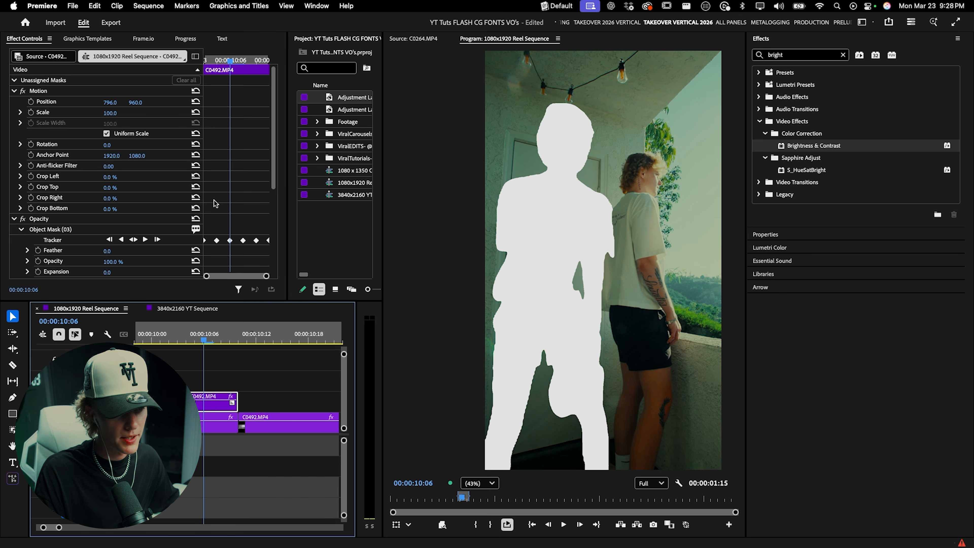
scroll(222, 196, "down", 2)
scroll(222, 196, "down", 3)
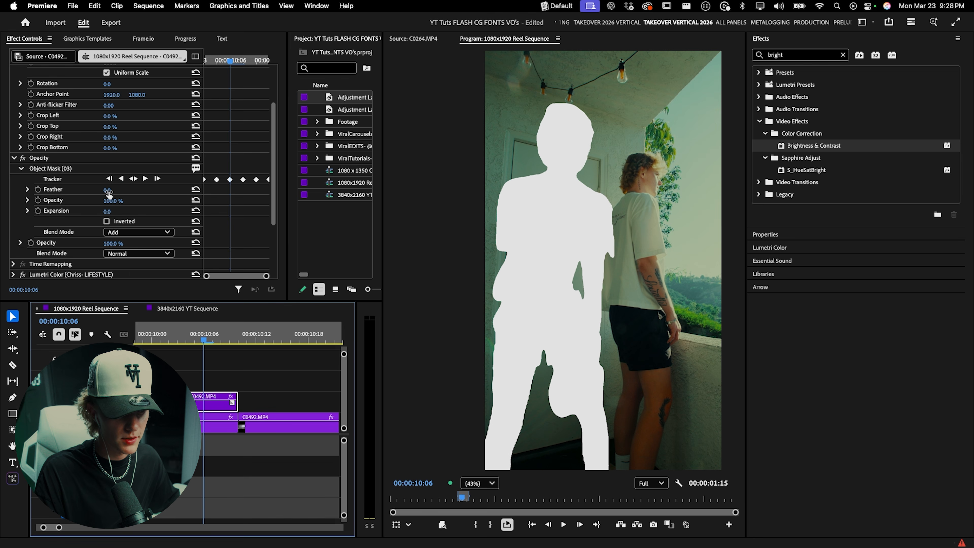
left_click_drag(108, 190, 115, 211)
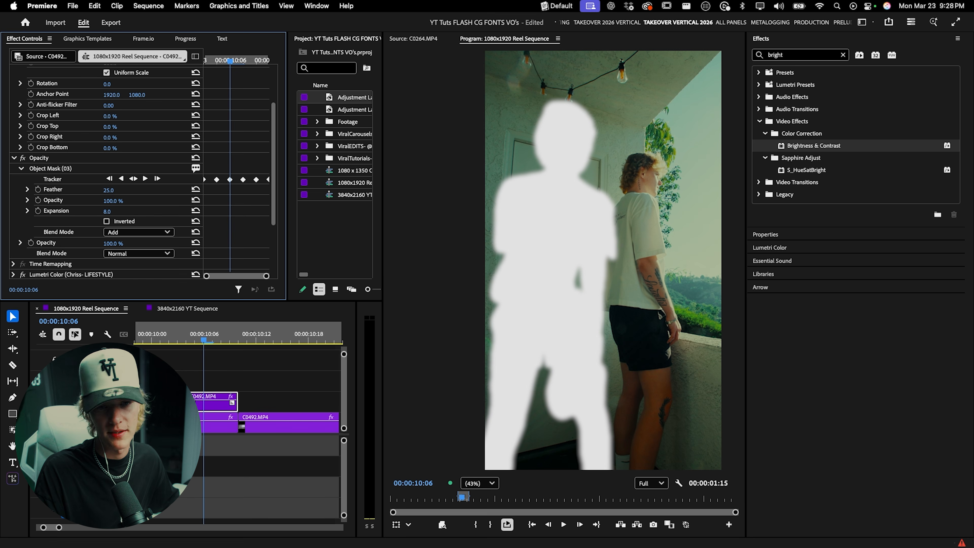
left_click(115, 211)
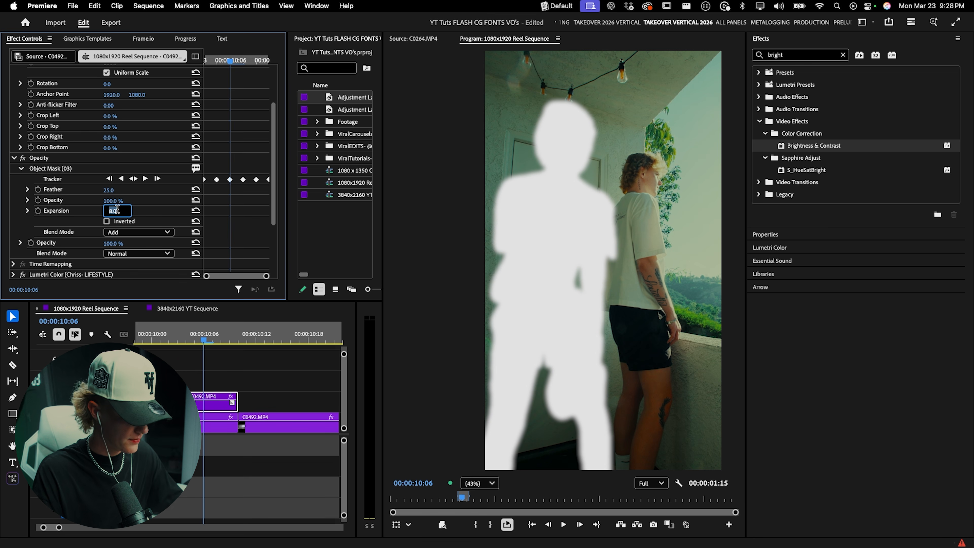
type("0")
key("Return")
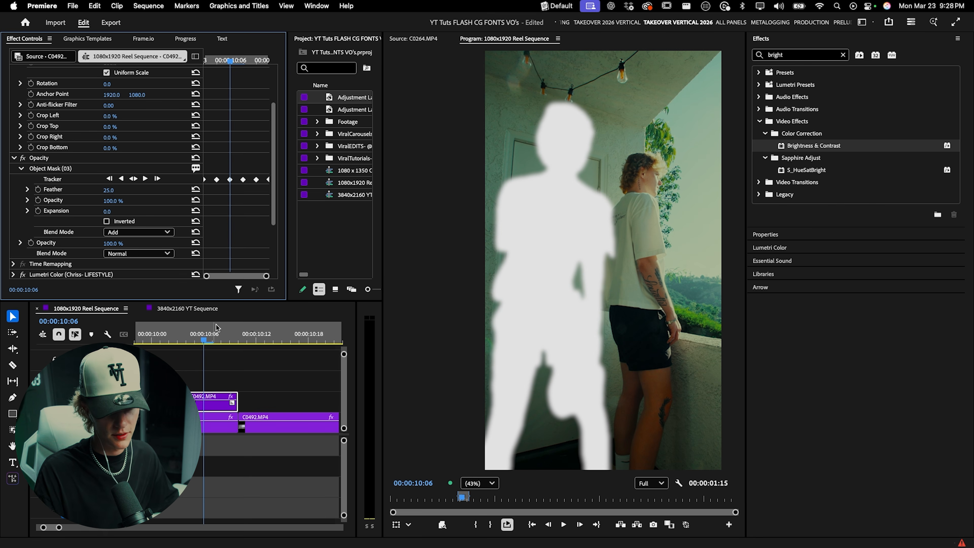
Split the short upper silhouette clip into one-frame pieces with the Razor tool.
key("Down")
scroll(206, 397, "up", 3)
scroll(206, 396, "left", 2)
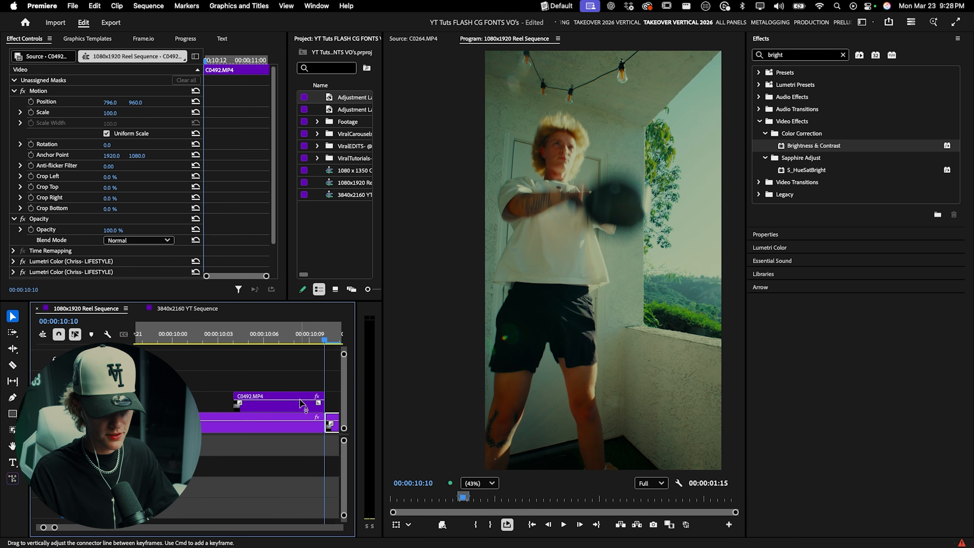
key("Left")
key("c")
left_click(294, 403)
left_click(280, 403)
left_click(264, 403)
left_click(248, 402)
Delete every other one-frame silhouette piece, starting with the first, to make the silhouette flicker.
key("v")
left_click(242, 405)
key("Delete")
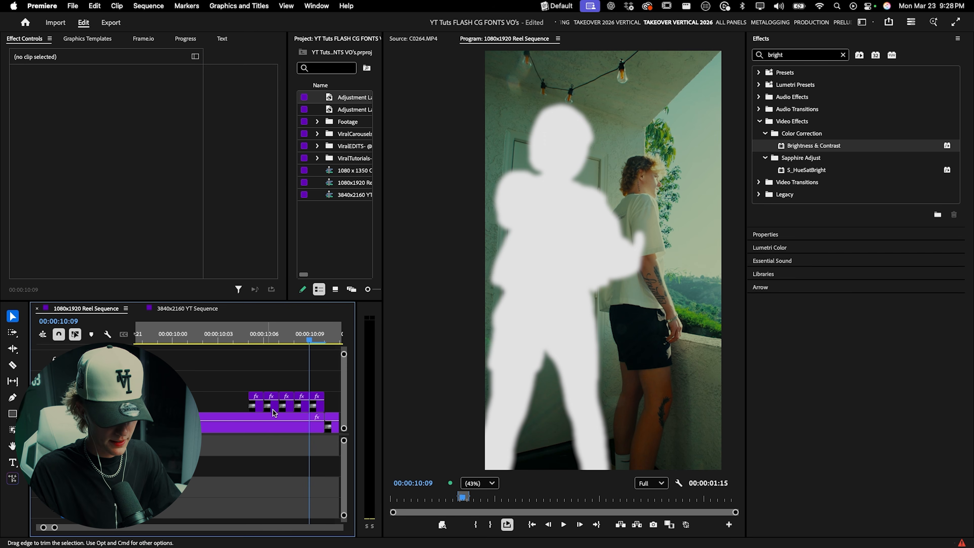
left_click(301, 407)
key("Delete")
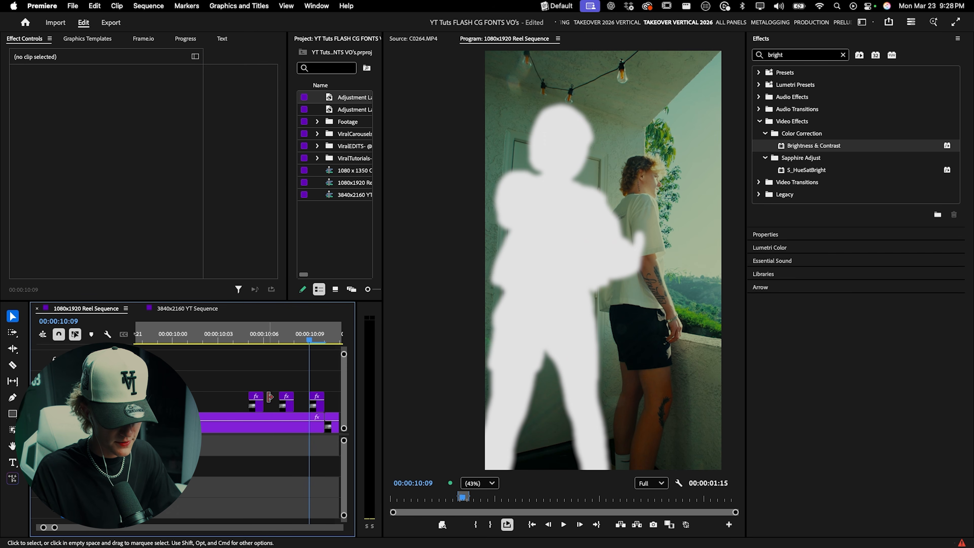
Play back the flickering silhouette transition from around 00:00:10:00 into the second clip.
left_click(269, 422)
key("Left")
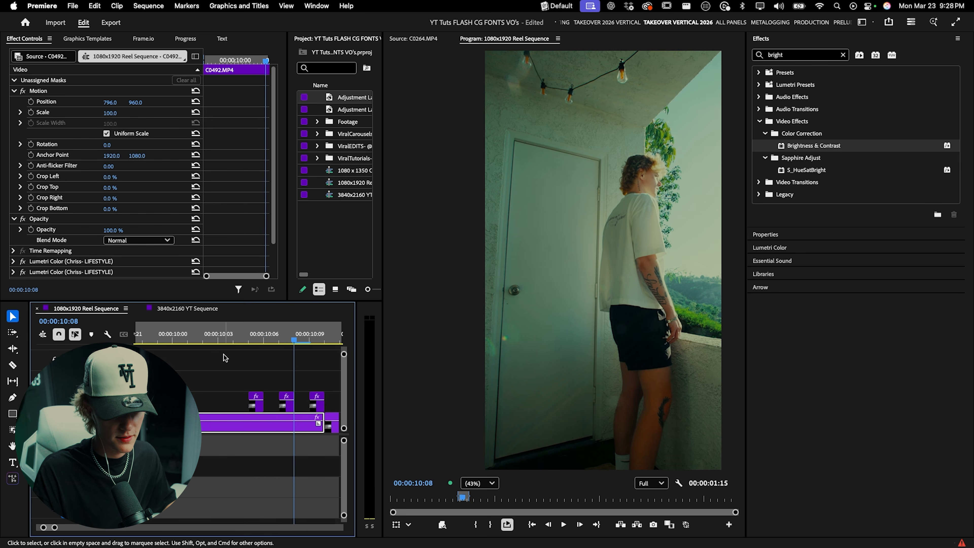
scroll(227, 357, "down", 3)
left_click(196, 335)
scroll(197, 361, "down", 4)
key("space")
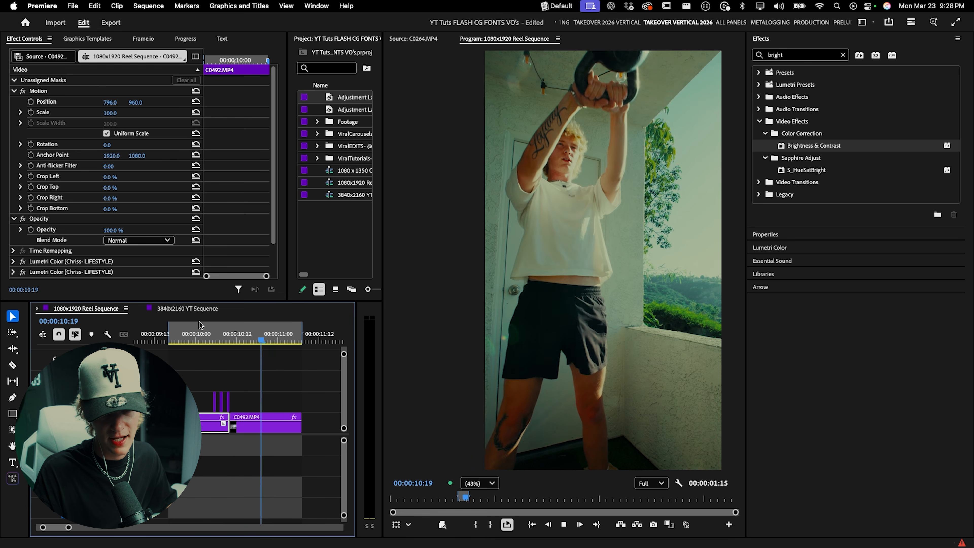
Stop playback, place the playhead at 00:00:10:05 on the first silhouette piece and select the main clip beneath it.
key("space")
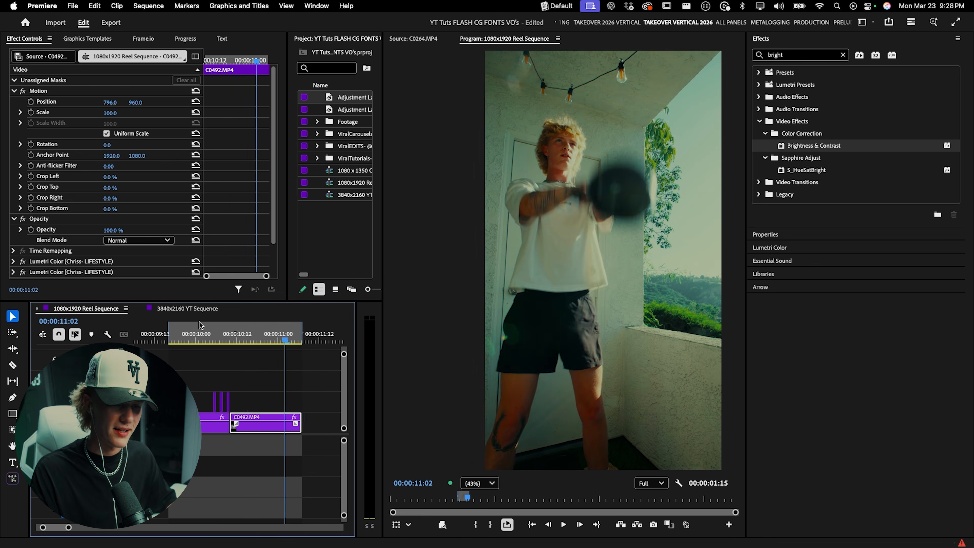
left_click(199, 322)
scroll(200, 413, "up", 2)
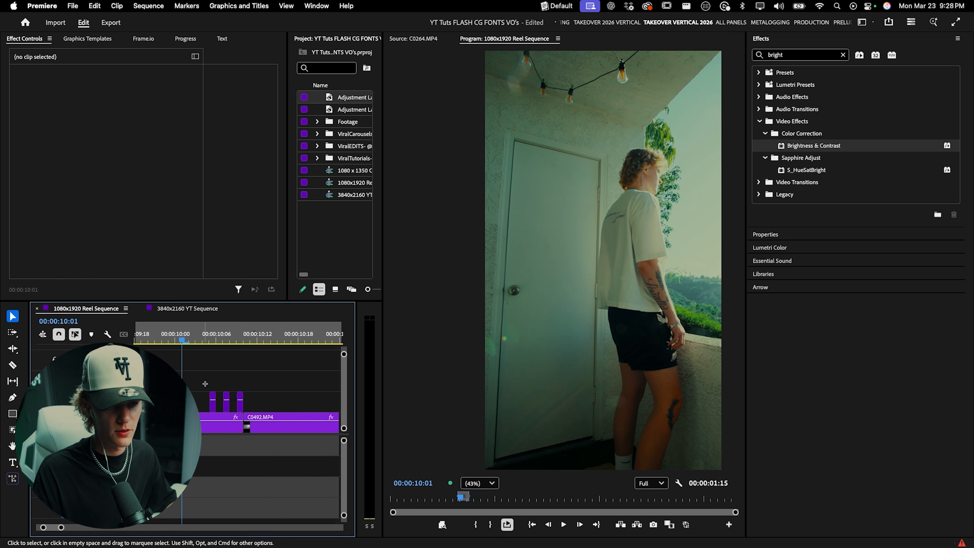
left_click(221, 422)
Replace the effects search term with "white flas" to find the white flash preset.
left_click(799, 56)
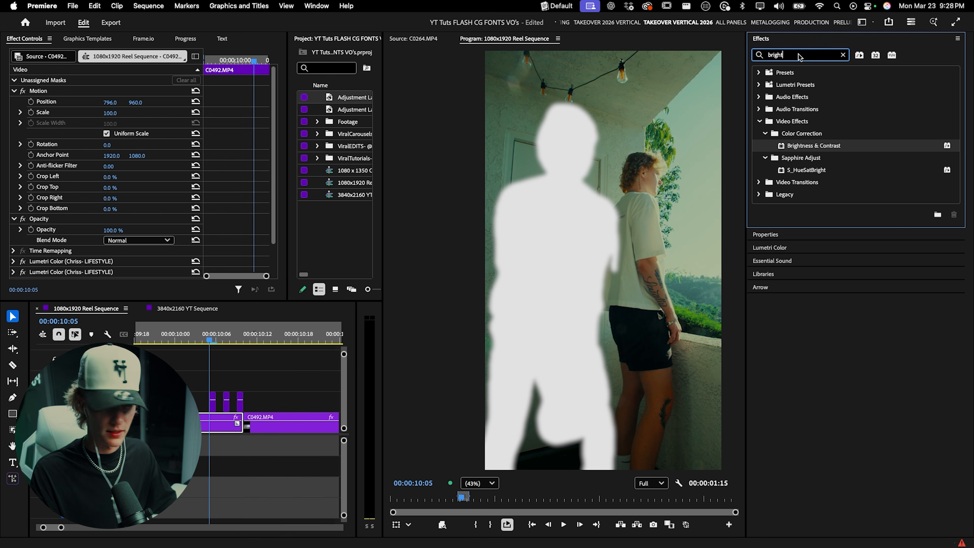
key("BackSpace")
key("BackSpace")
key("BackSpace")
key("BackSpace")
key("BackSpace")
key("BackSpace")
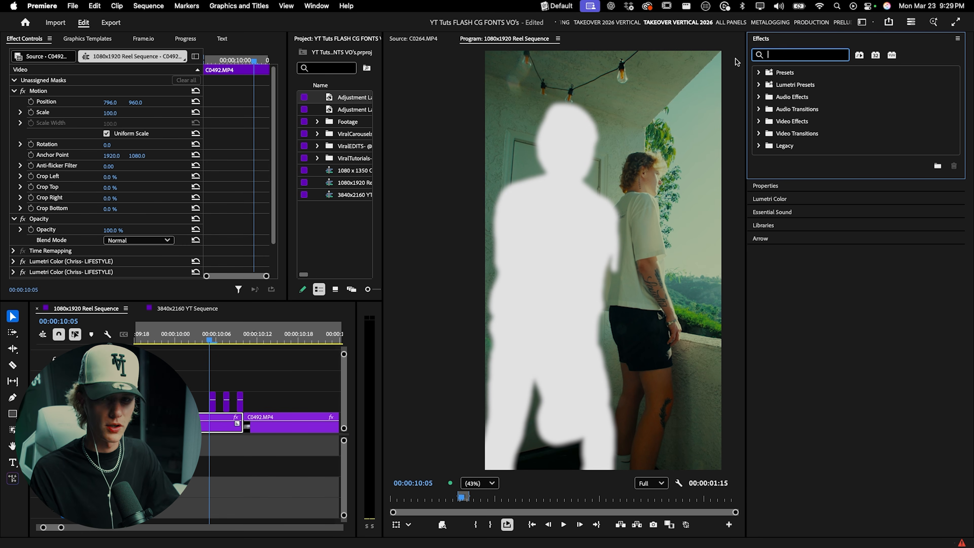
type("white flas")
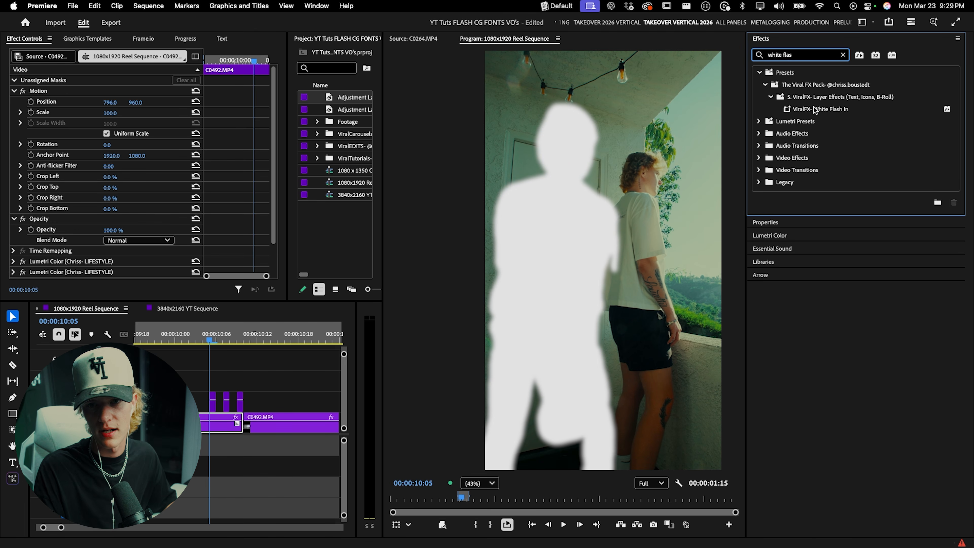
Apply the ViralFX- White Flash In preset to the first one-frame silhouette piece.
left_click_drag(816, 109, 268, 399)
left_click_drag(209, 406, 212, 402)
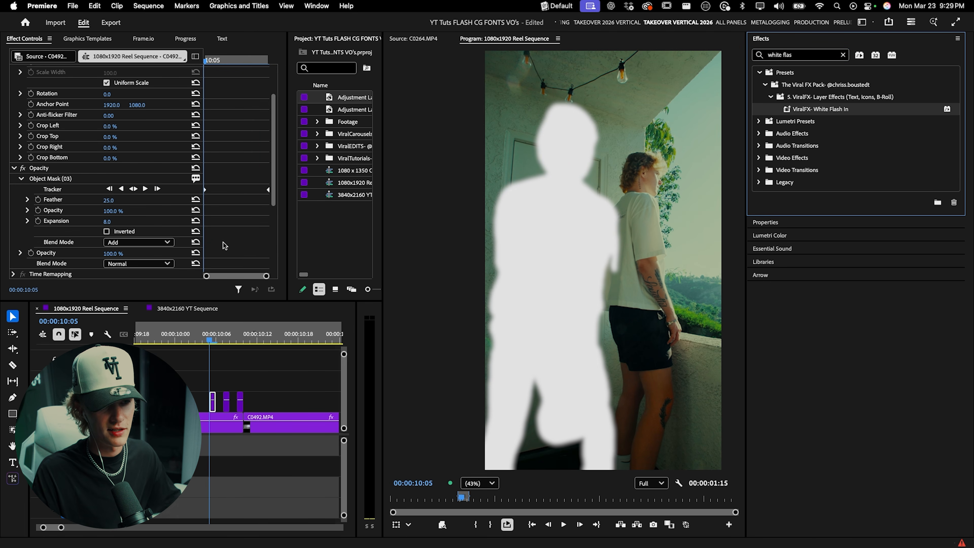
left_click(268, 188)
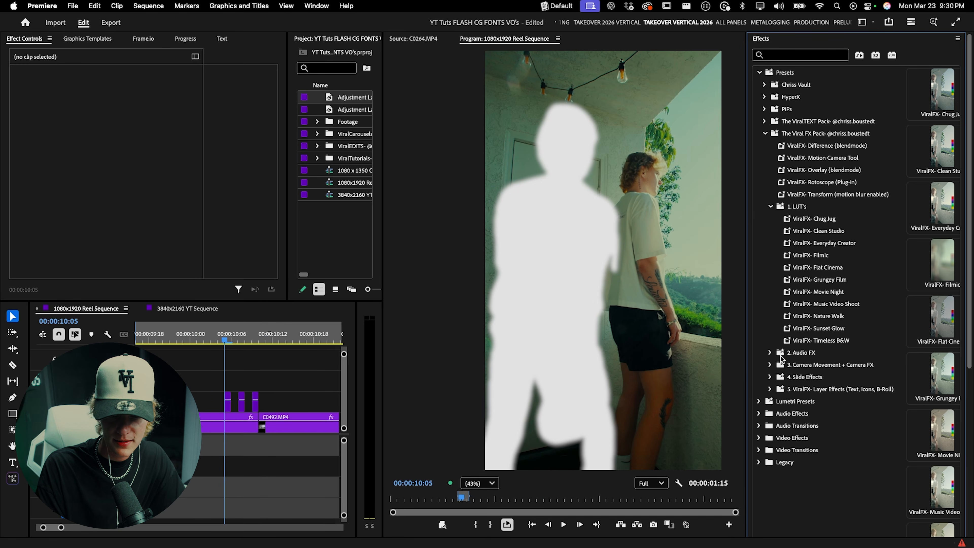
Browse the Viral FX Pack presets in the Audio FX, Camera Movement + Camera FX, Slide Effects and Layer Effects folders.
left_click(780, 354)
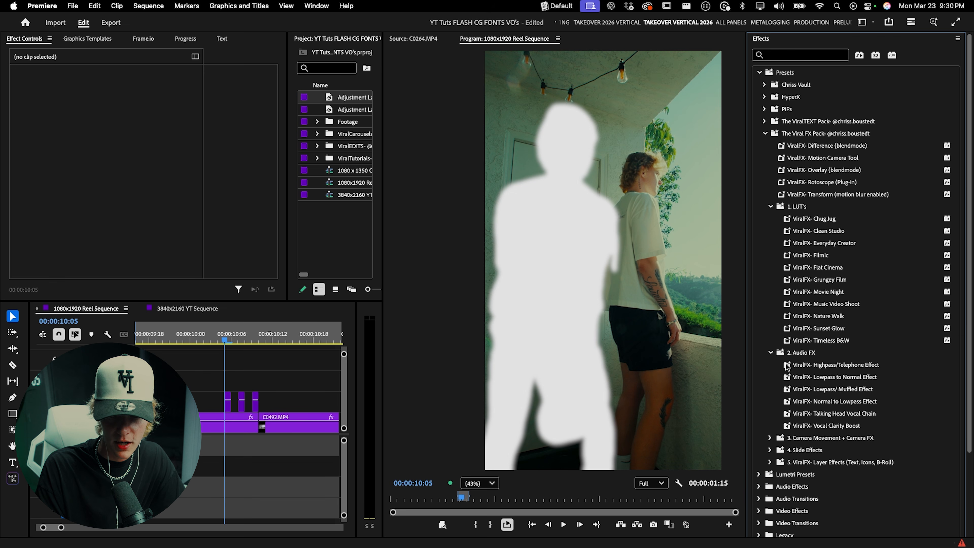
left_click(773, 441)
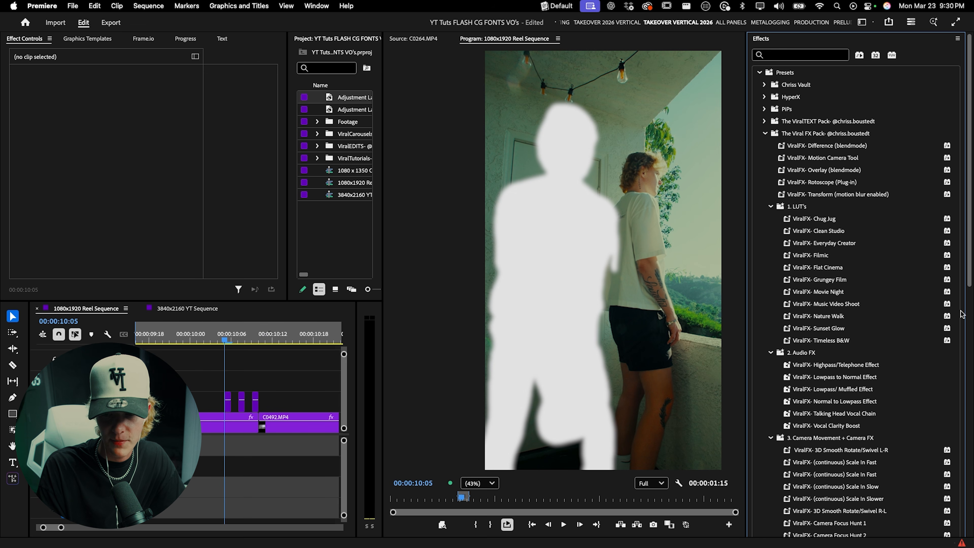
left_click_drag(969, 277, 970, 507)
left_click(770, 389)
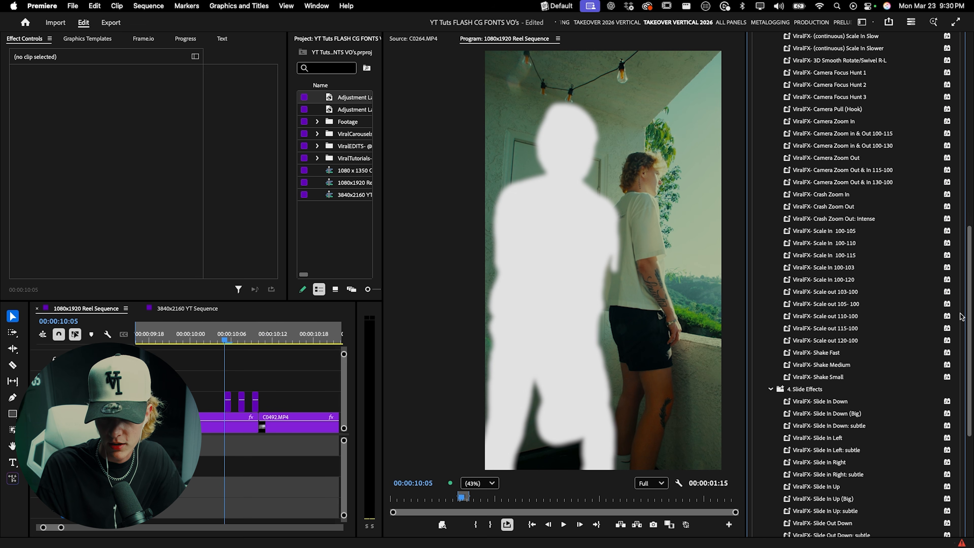
left_click_drag(970, 331, 972, 468)
left_click(770, 364)
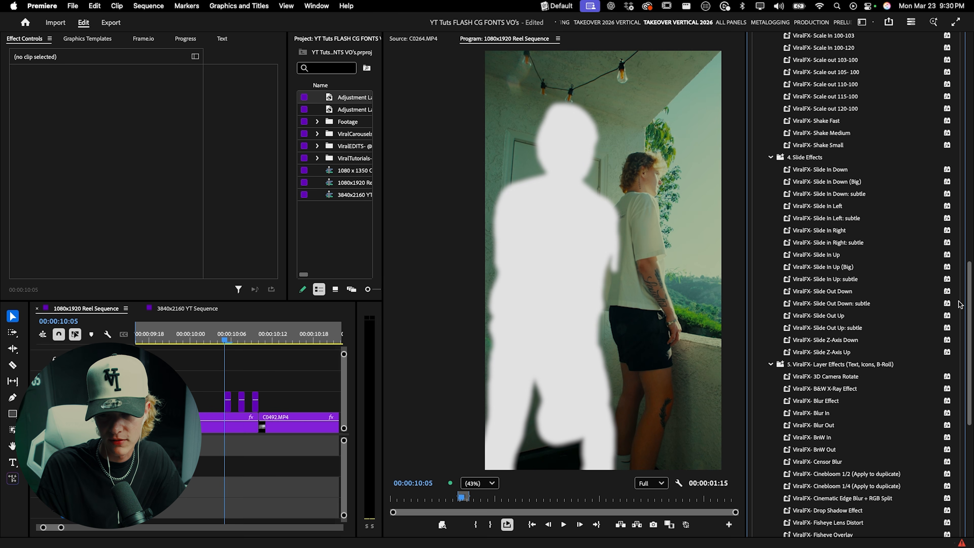
scroll(904, 300, "down", 10)
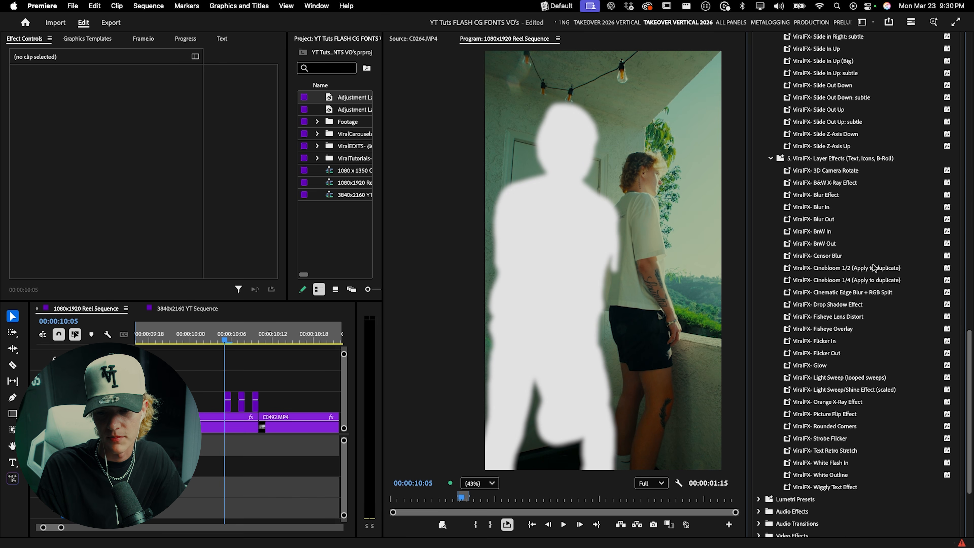